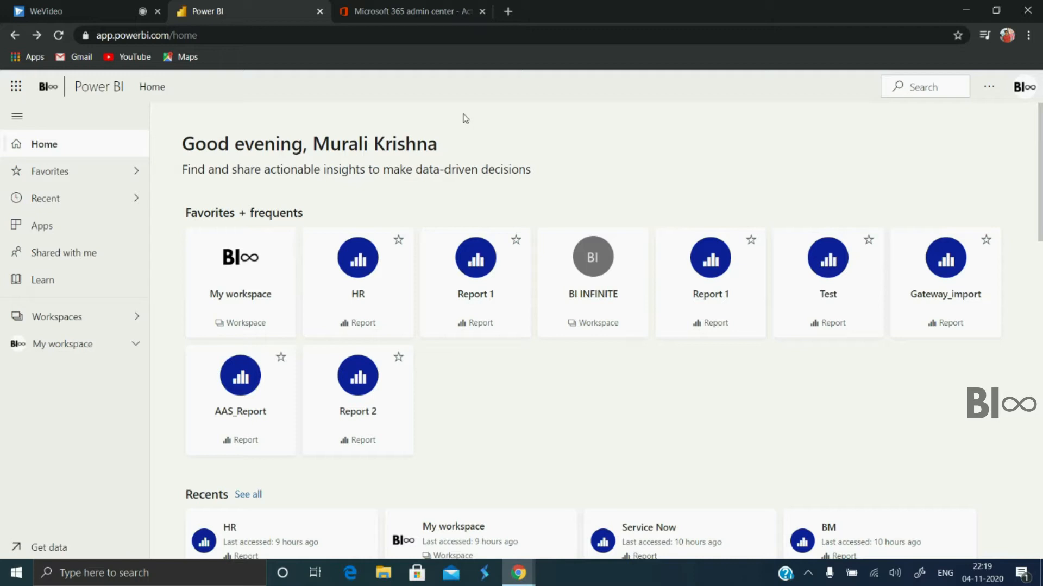
Check the profile's account type, try to open the Power BI workspace, and decline the Pro upgrade
click(1022, 94)
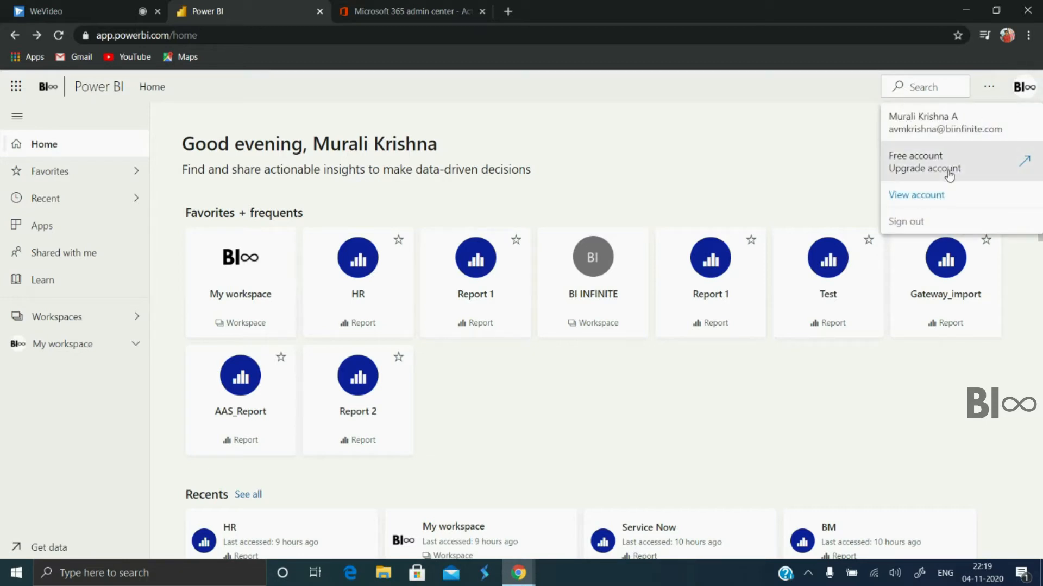
click(779, 183)
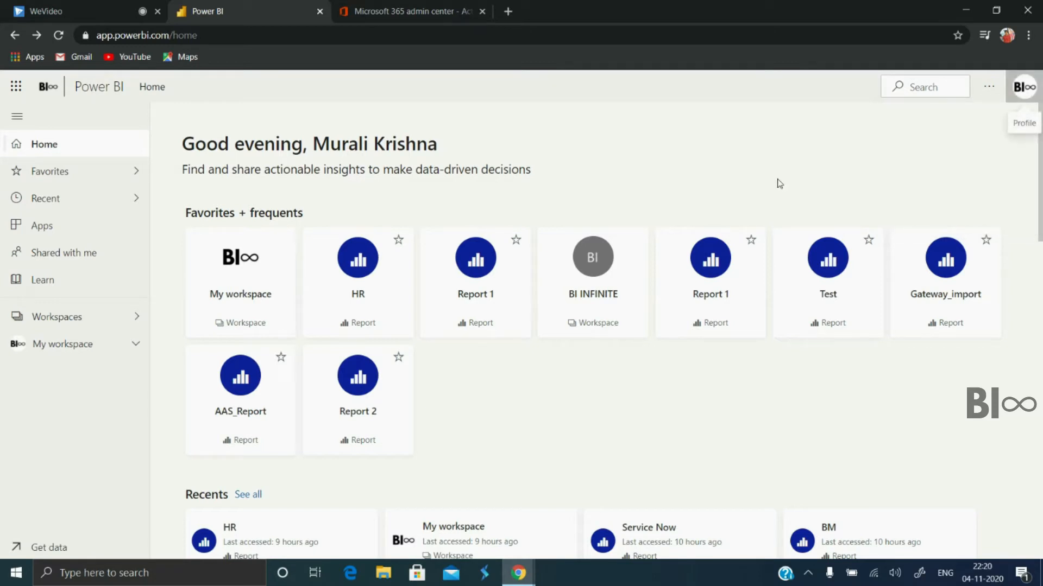
click(129, 326)
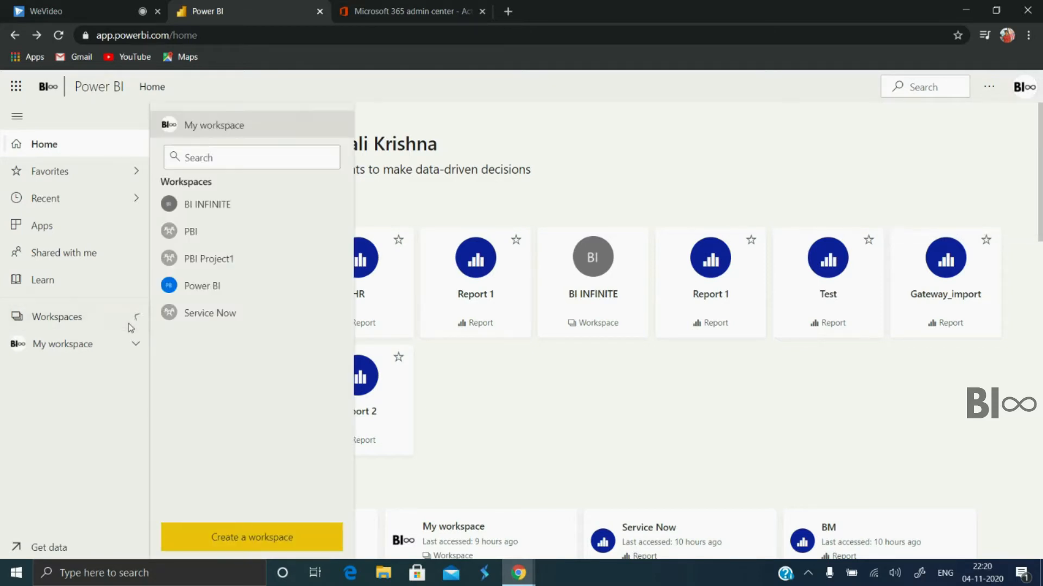
click(205, 288)
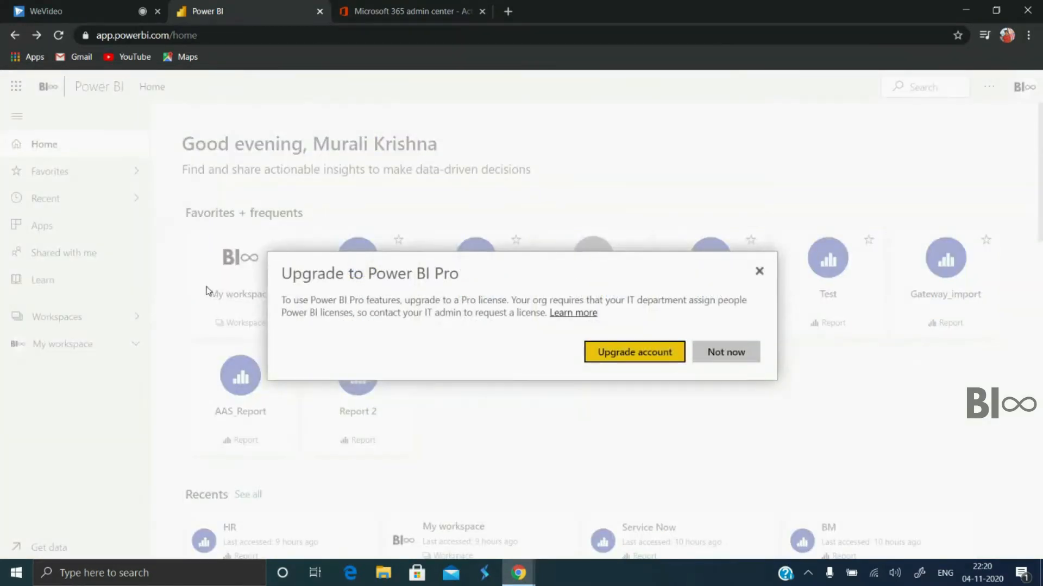
click(715, 361)
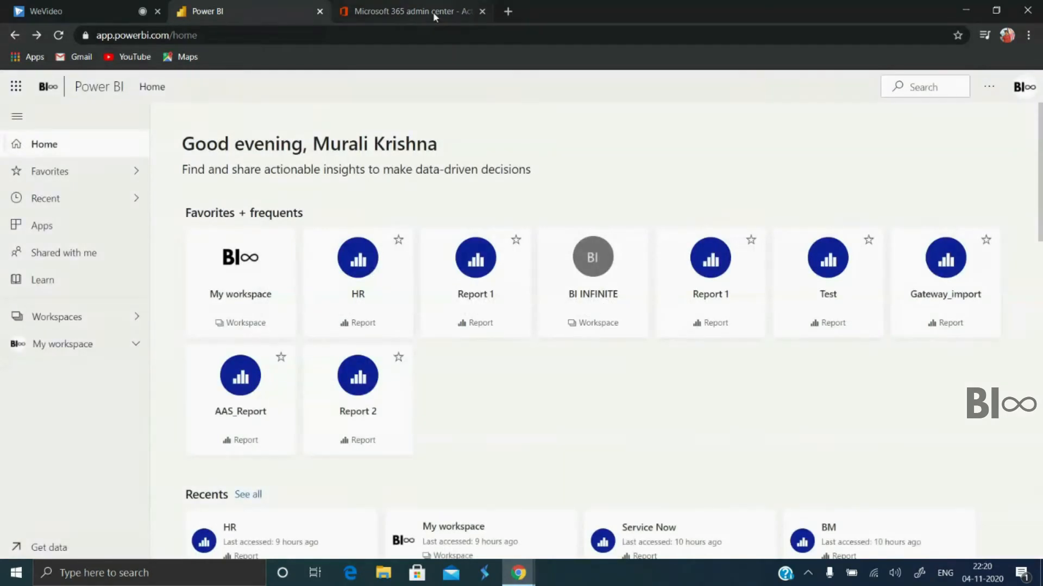
Switch to the Microsoft 365 admin center and review the second listed user's admin roles down to the Collaboration category
click(428, 8)
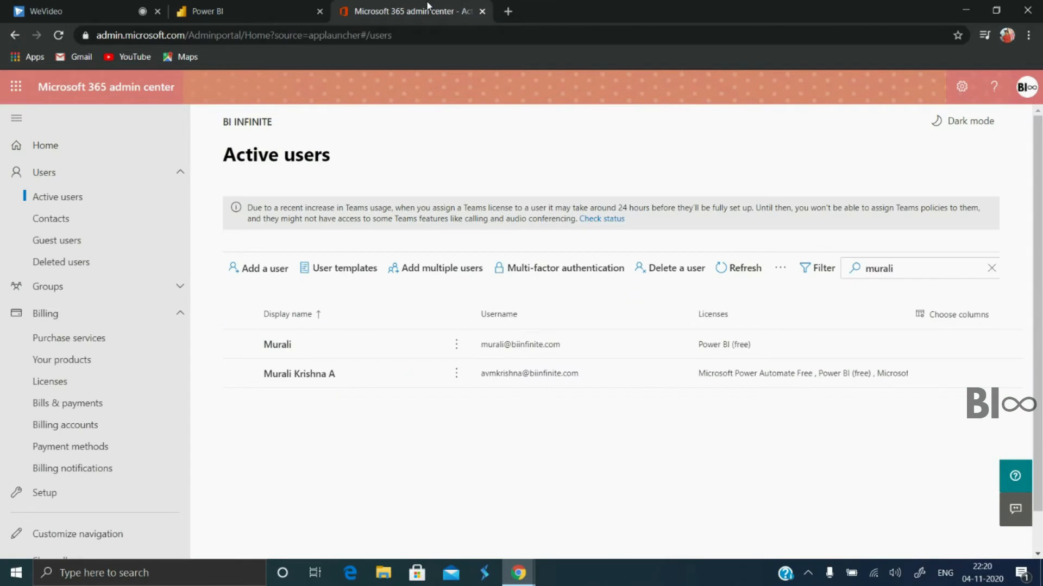
click(317, 374)
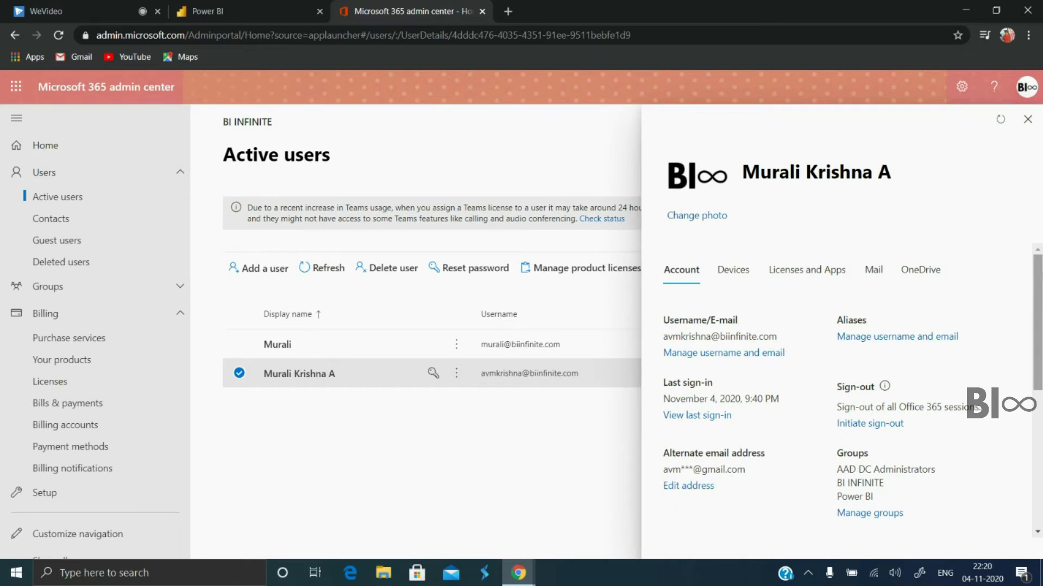
scroll(842, 380, down, 4)
click(674, 422)
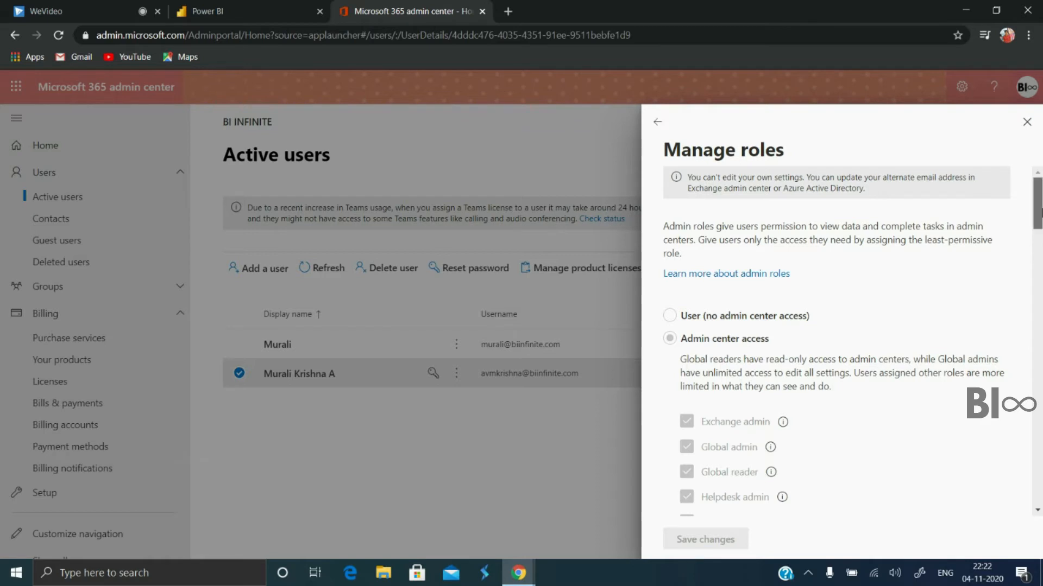
scroll(1039, 212, down, 5)
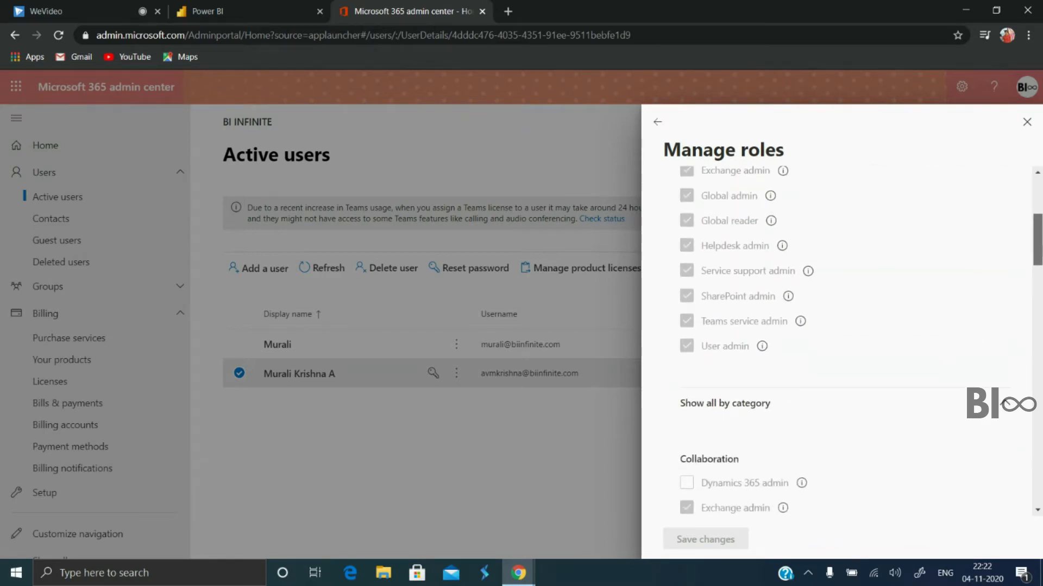
scroll(841, 340, down, 4)
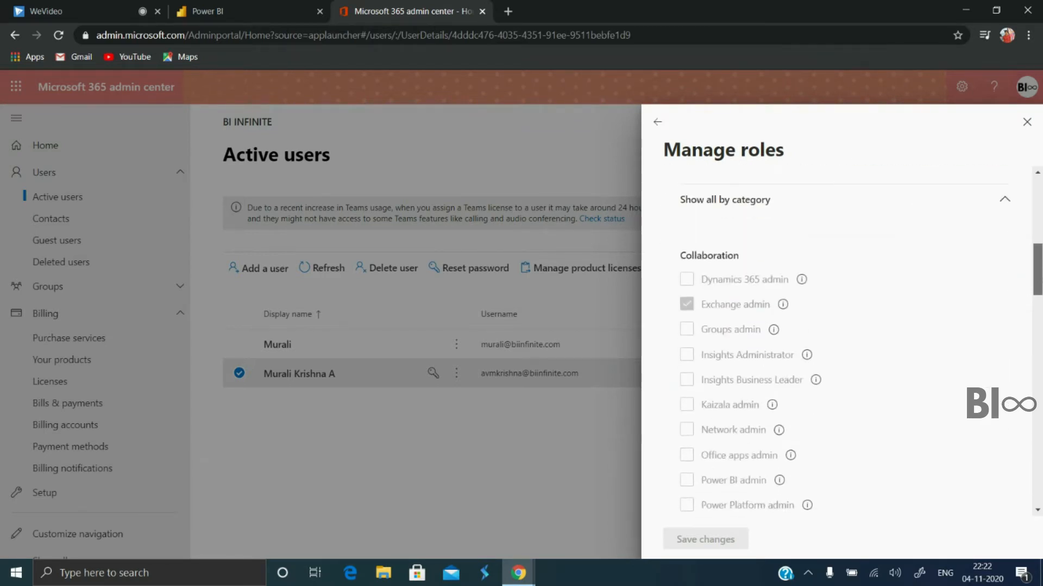
scroll(733, 292, down, 1)
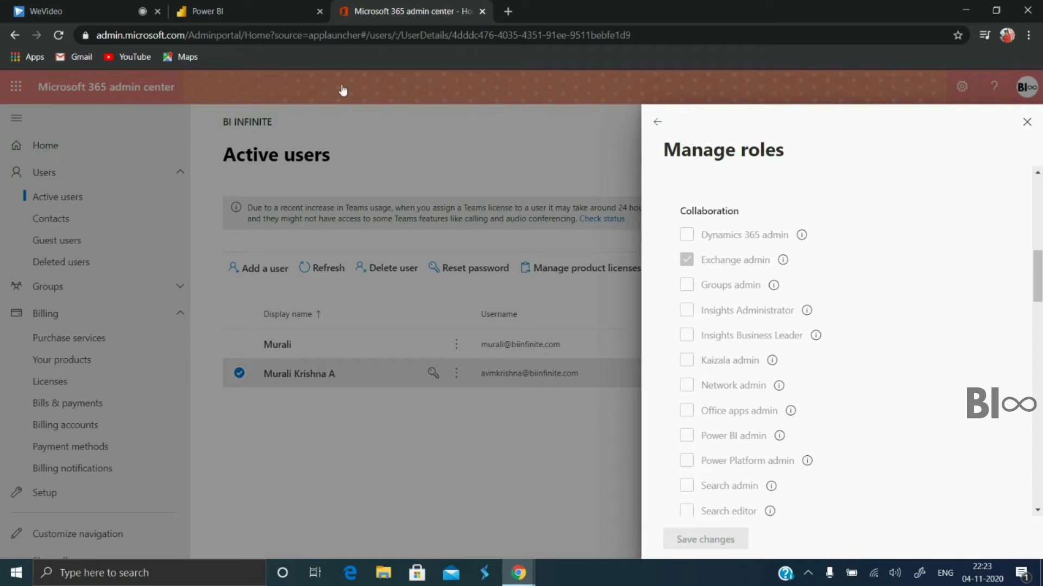
Switch to Power BI, view the admin portal from the settings, and return to the home page
click(267, 5)
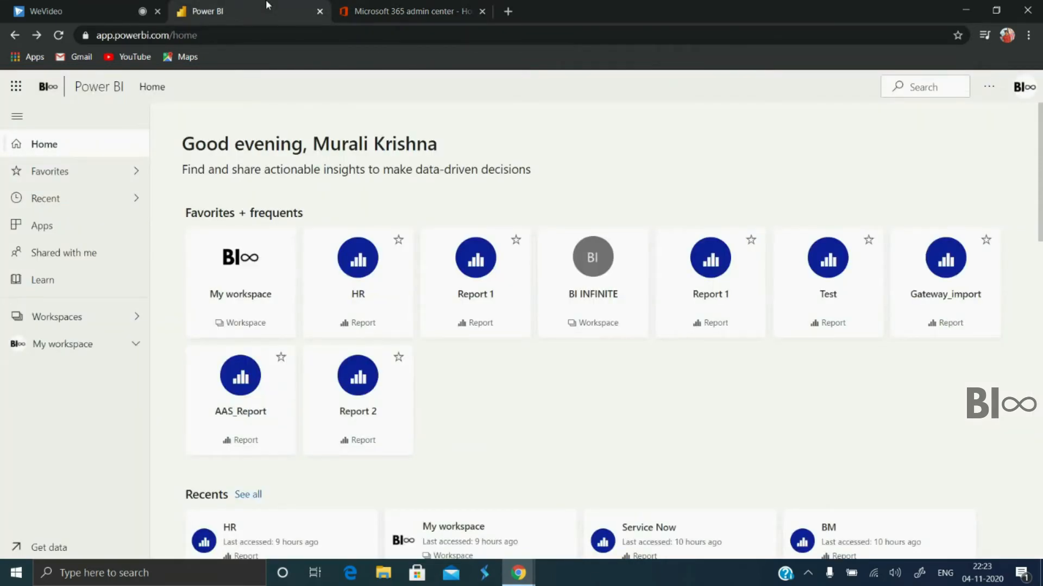
click(989, 86)
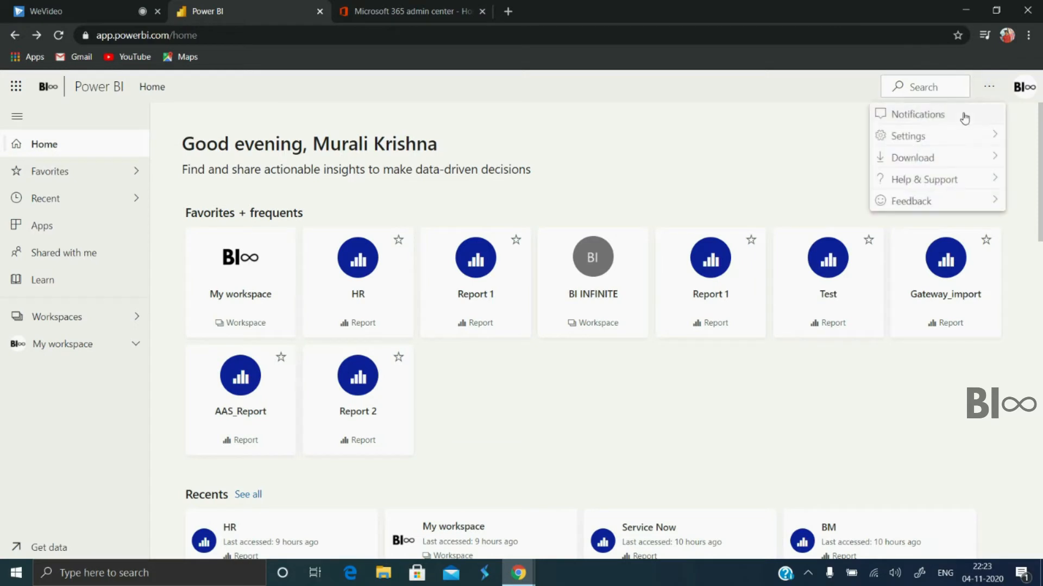
mouse_move(972, 156)
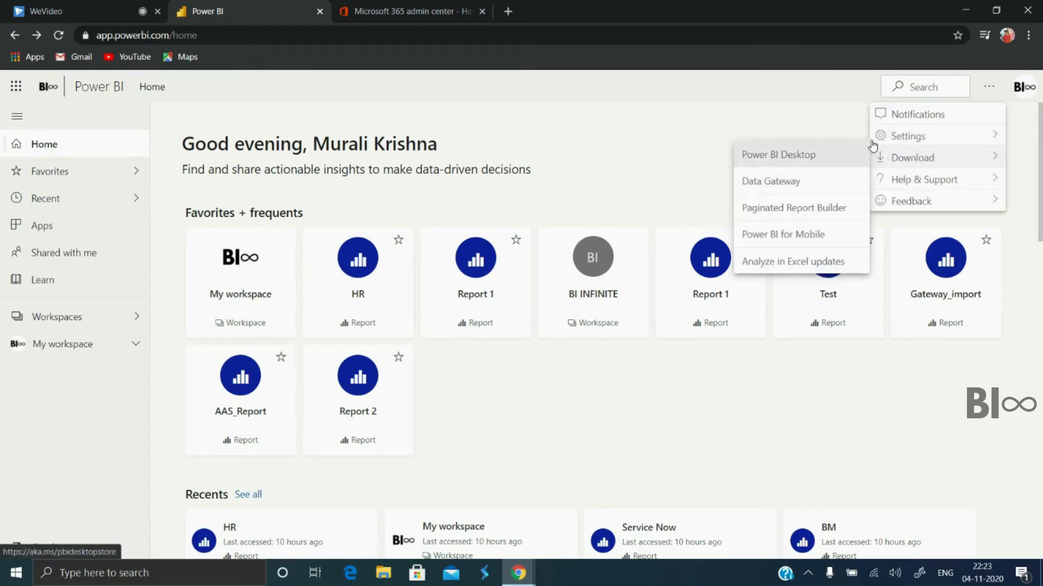
mouse_move(877, 136)
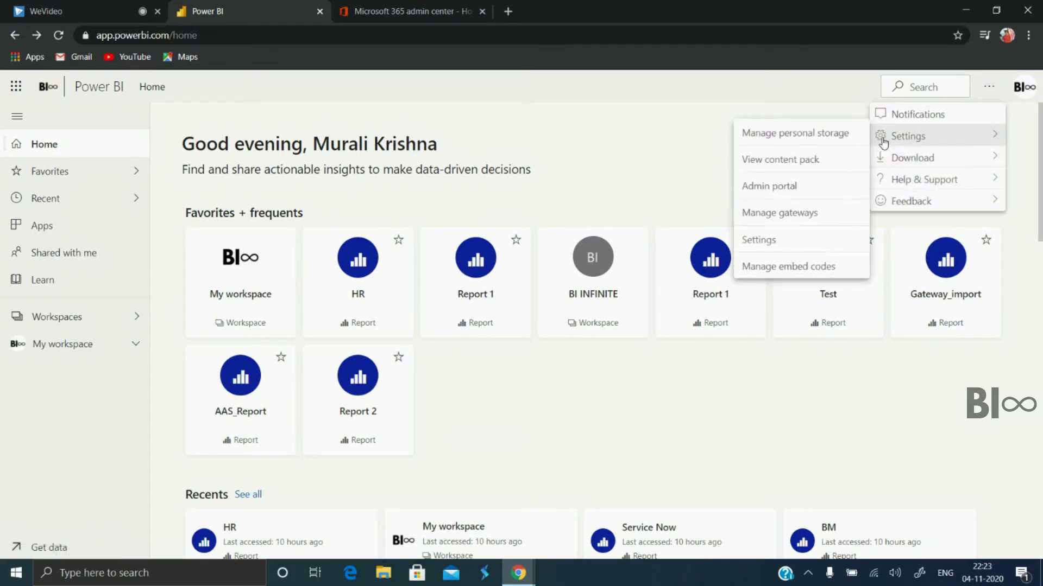
click(779, 186)
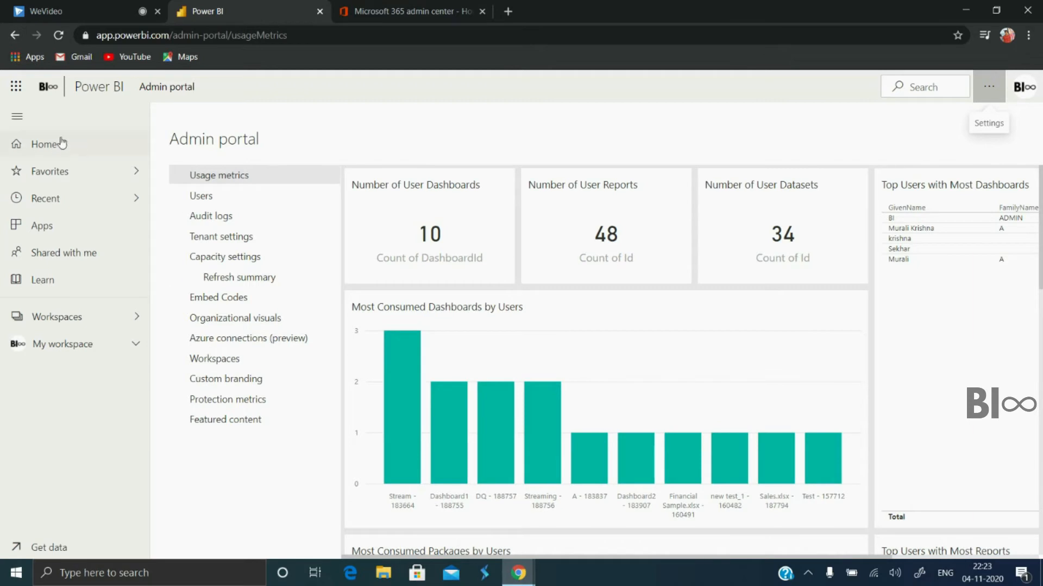
click(14, 35)
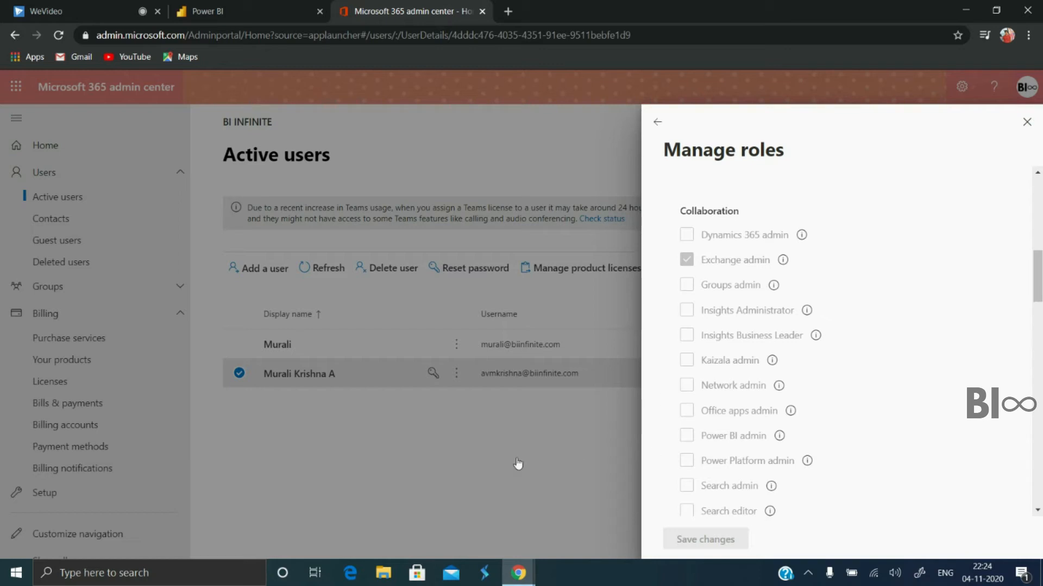
In the Microsoft 365 admin center, close the role management and search the purchasable services for "power bi"
click(1026, 122)
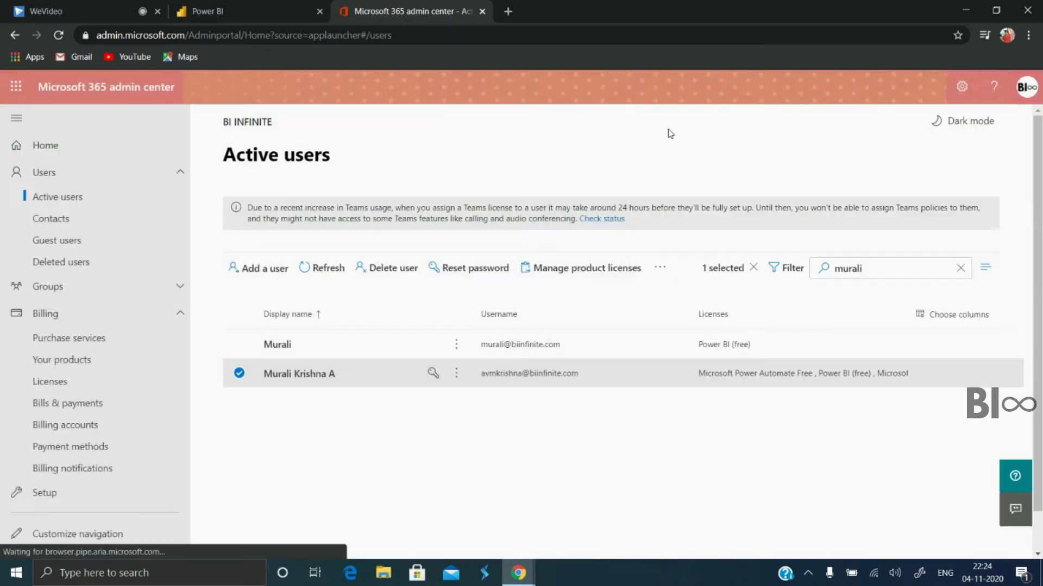
click(65, 345)
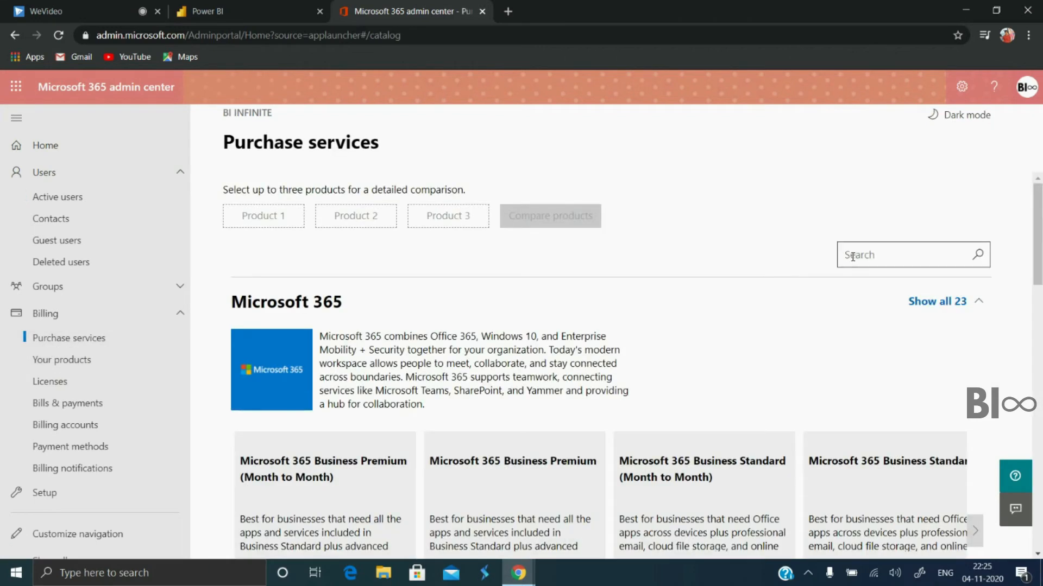
click(854, 256)
text(power bi)
key(BackSpace)
text(i)
key(Return)
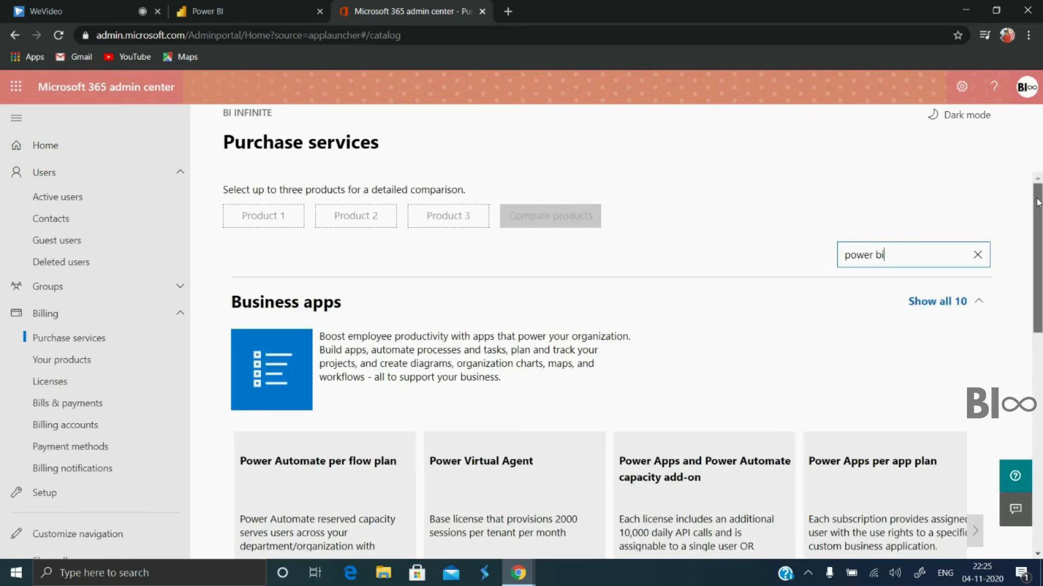
Show all products in the Power BI category and open the Power BI Pro offer
scroll(854, 260, down, 4)
scroll(956, 358, down, 2)
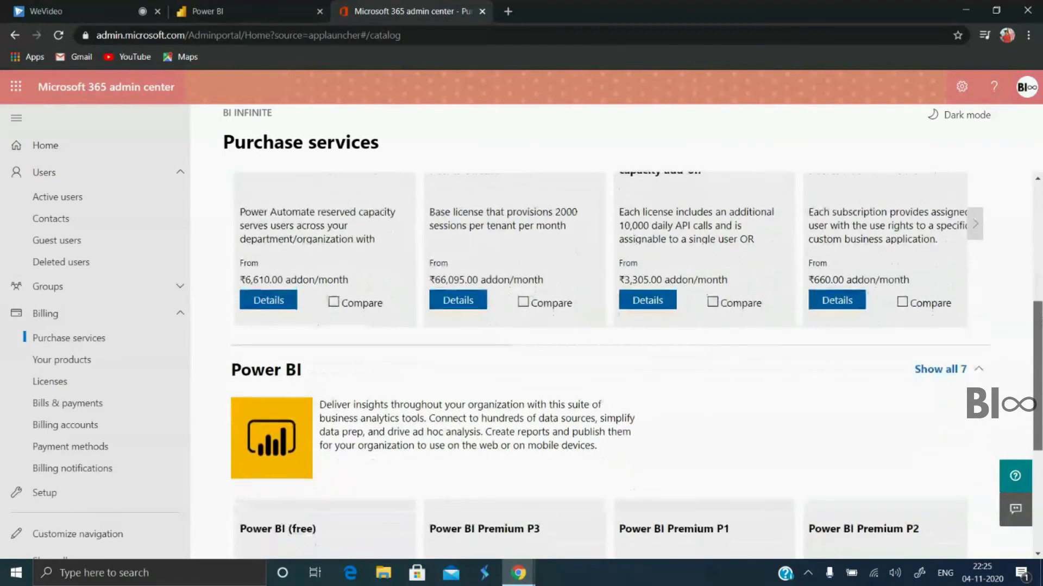
click(951, 374)
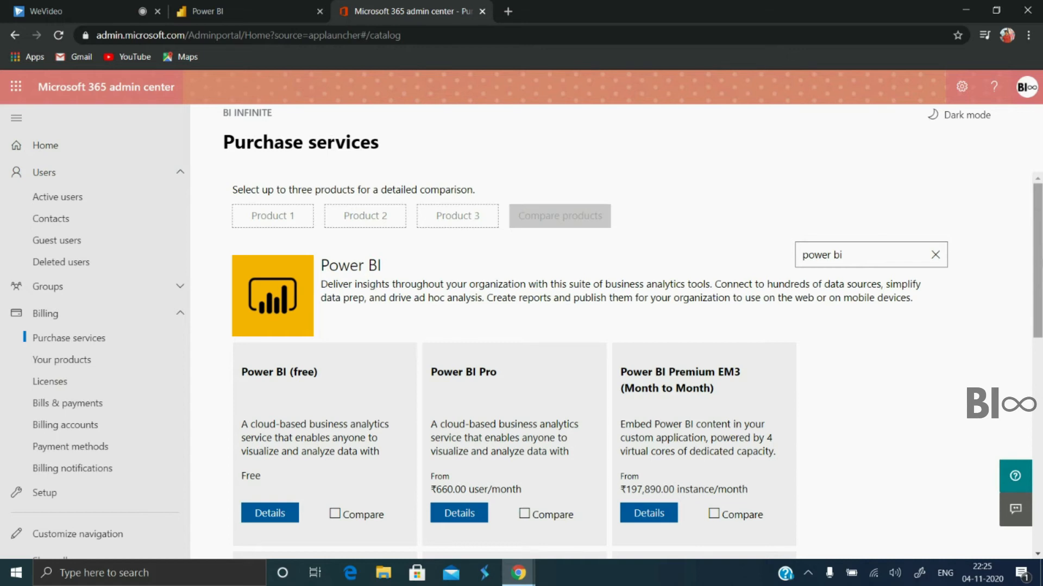
scroll(709, 328, down, 1)
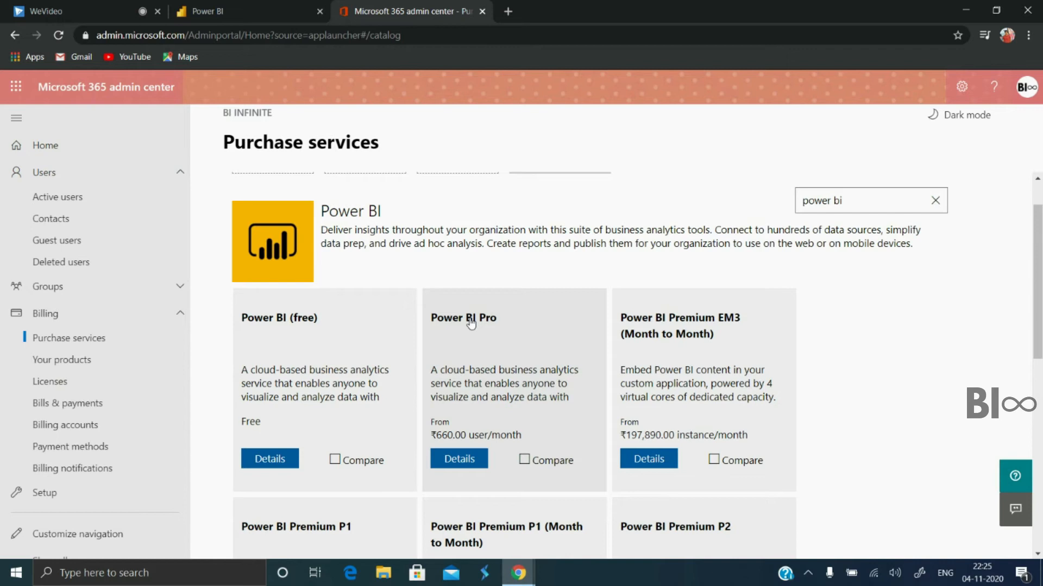
click(471, 324)
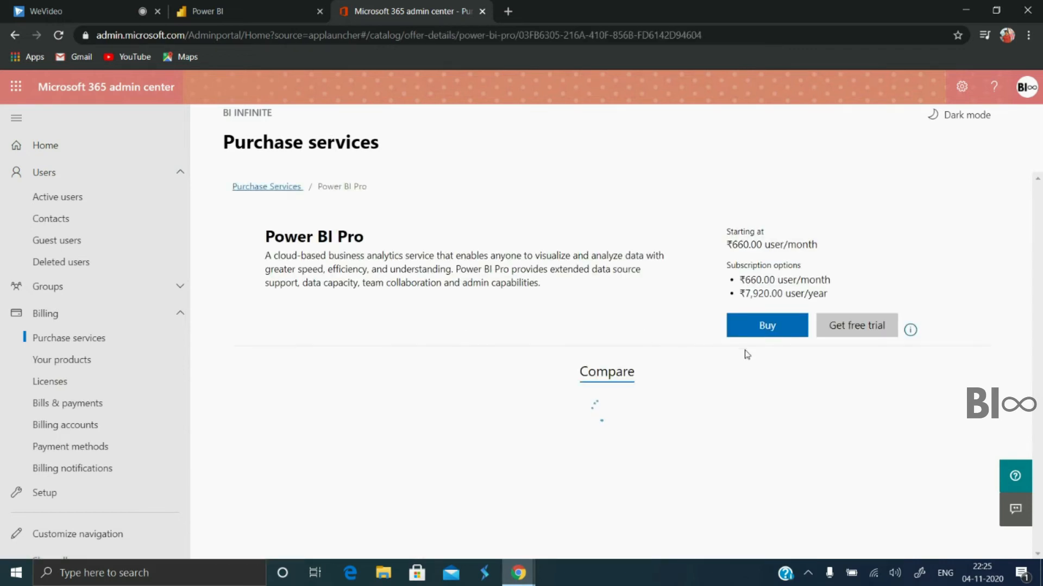
Order Power BI Pro for 1 user with monthly payment, with automatic assignment to unlicensed users turned off
click(765, 328)
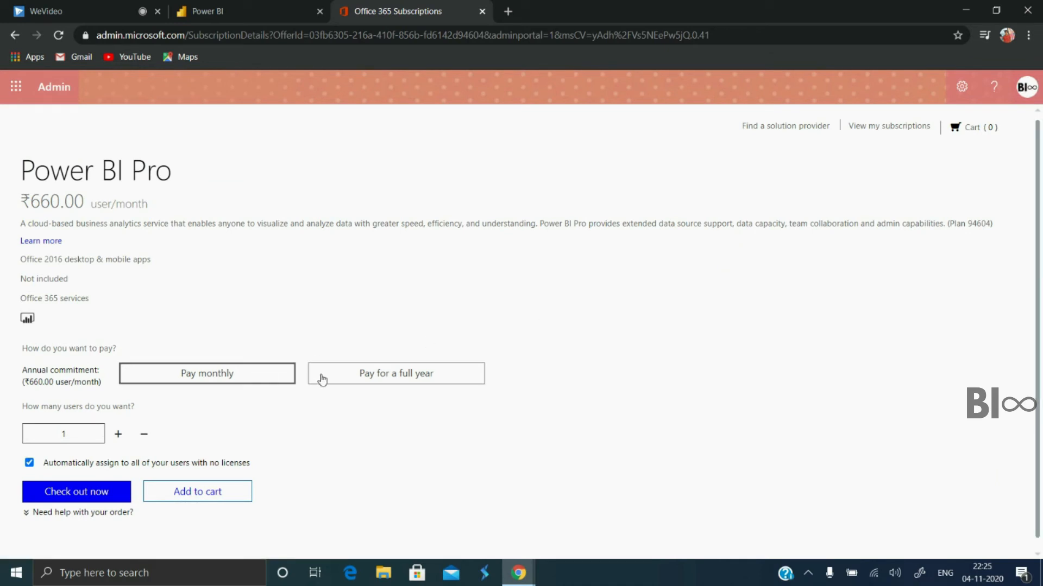
click(30, 463)
click(53, 492)
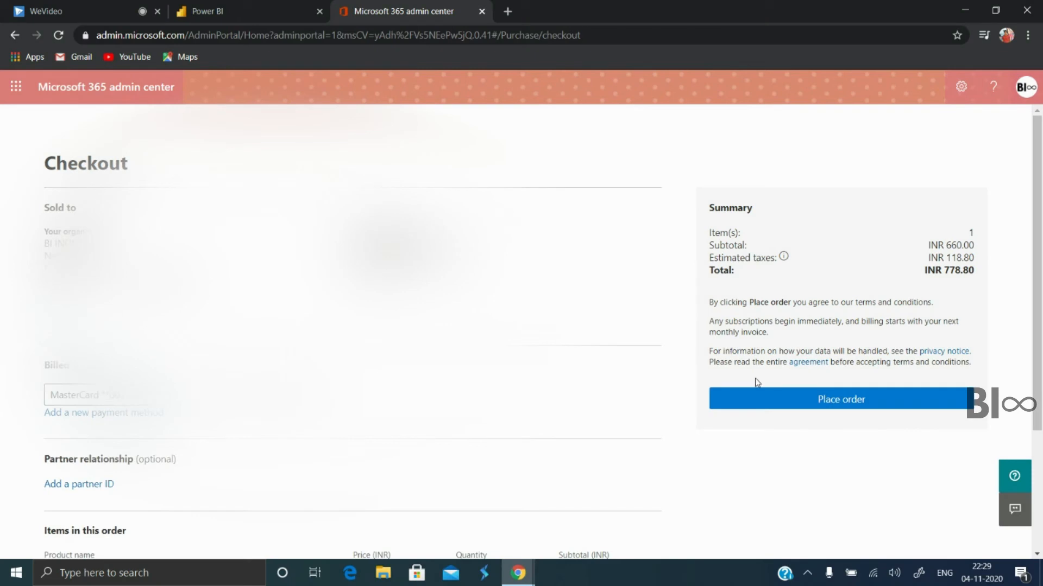
click(843, 405)
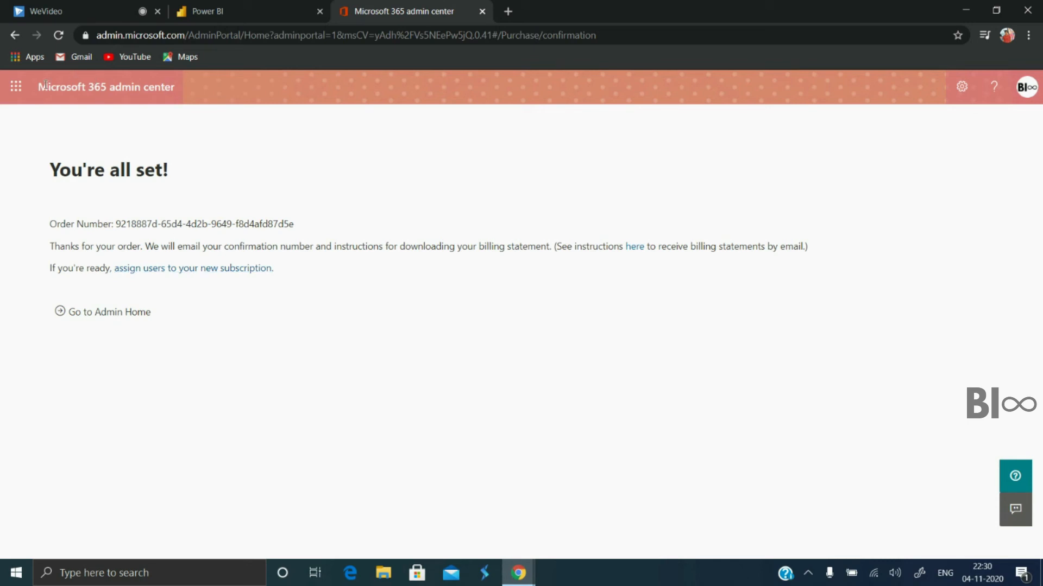
Return to the admin center and open the product licenses of the second user found among the active users
click(16, 87)
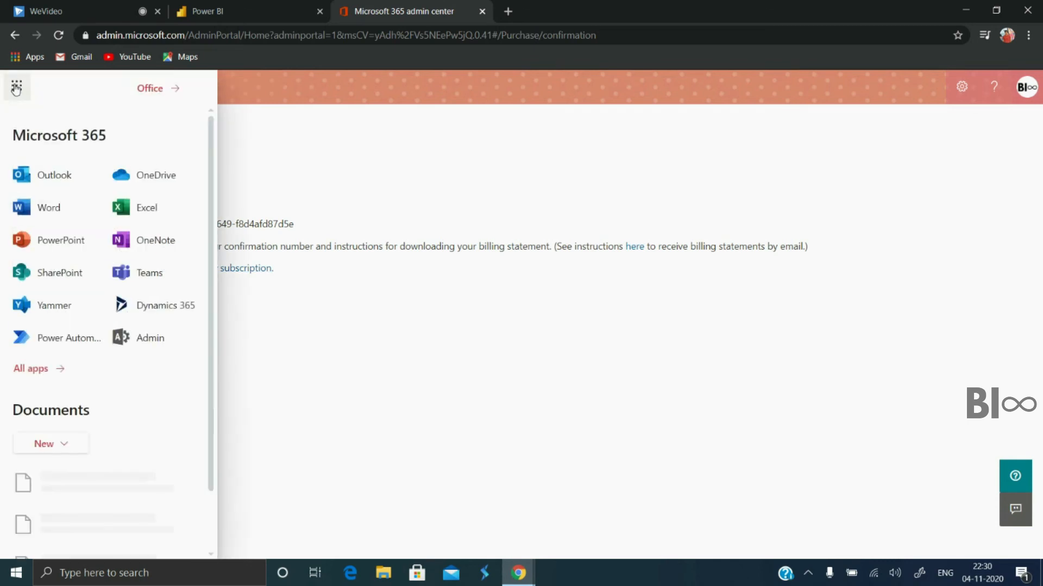
click(142, 340)
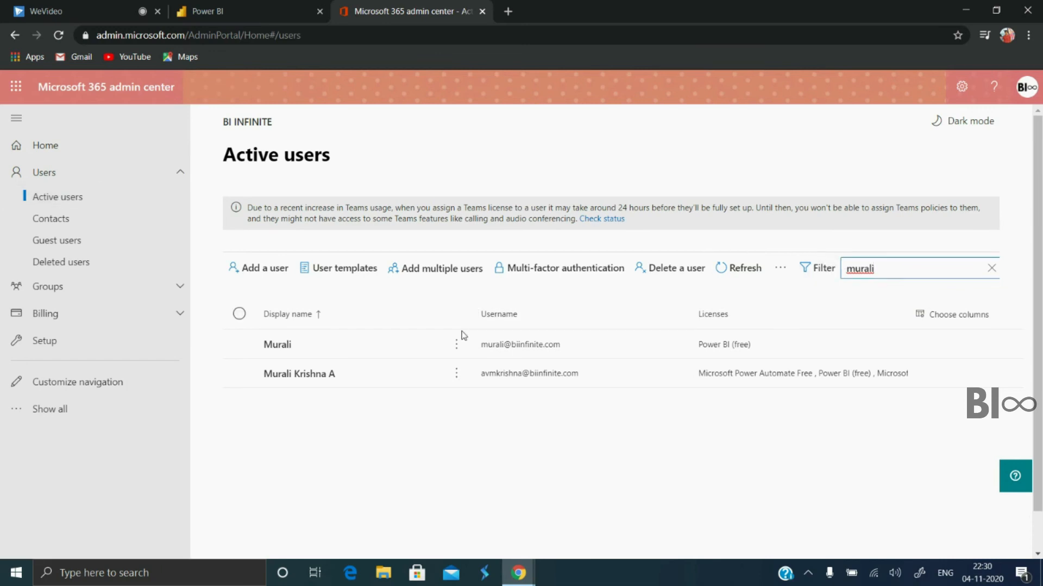
click(457, 374)
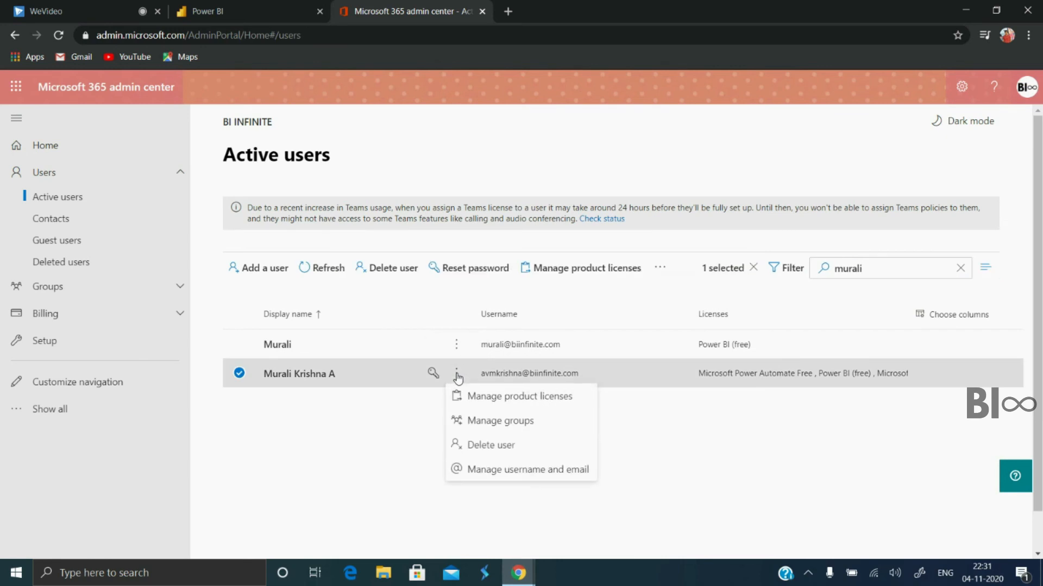
click(493, 397)
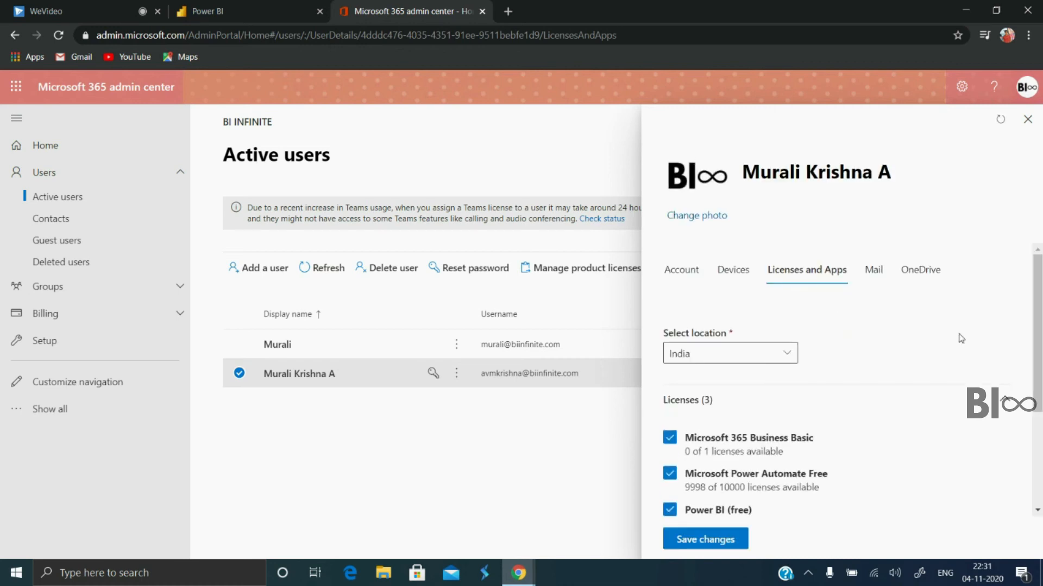
Assign the Power BI Pro license to this user and save the changes
scroll(960, 337, down, 1)
drag(1037, 370, 1038, 386)
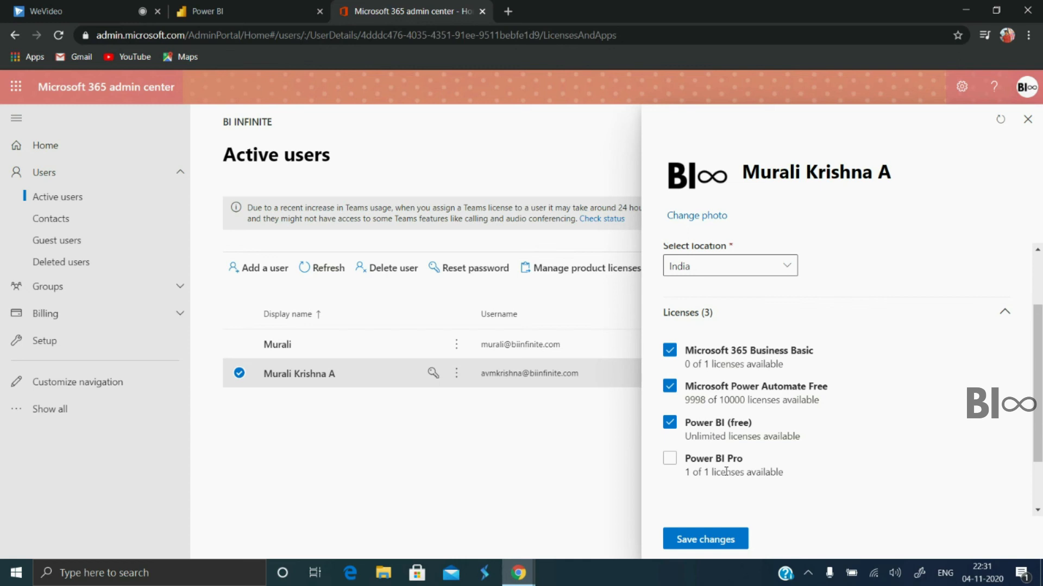
click(669, 457)
click(701, 539)
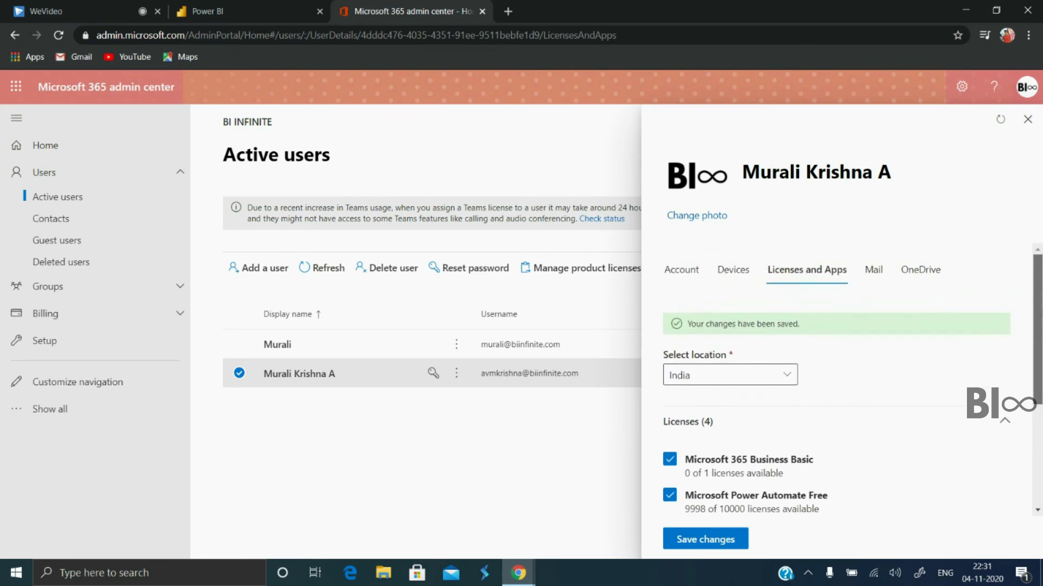
Switch to Power BI, reload it, open the Service Now workspace, and check the profile's account type
click(264, 7)
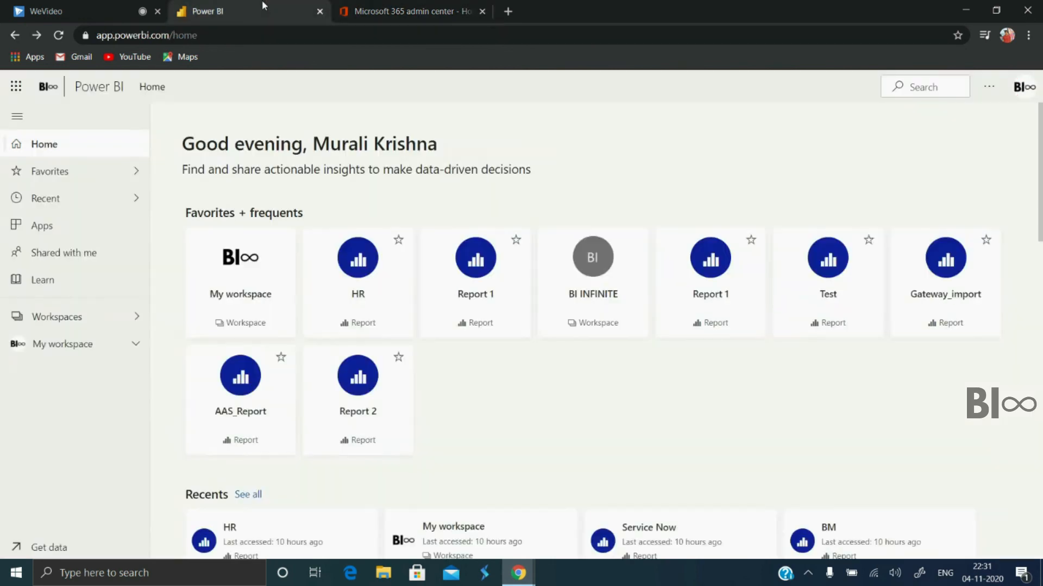
click(59, 36)
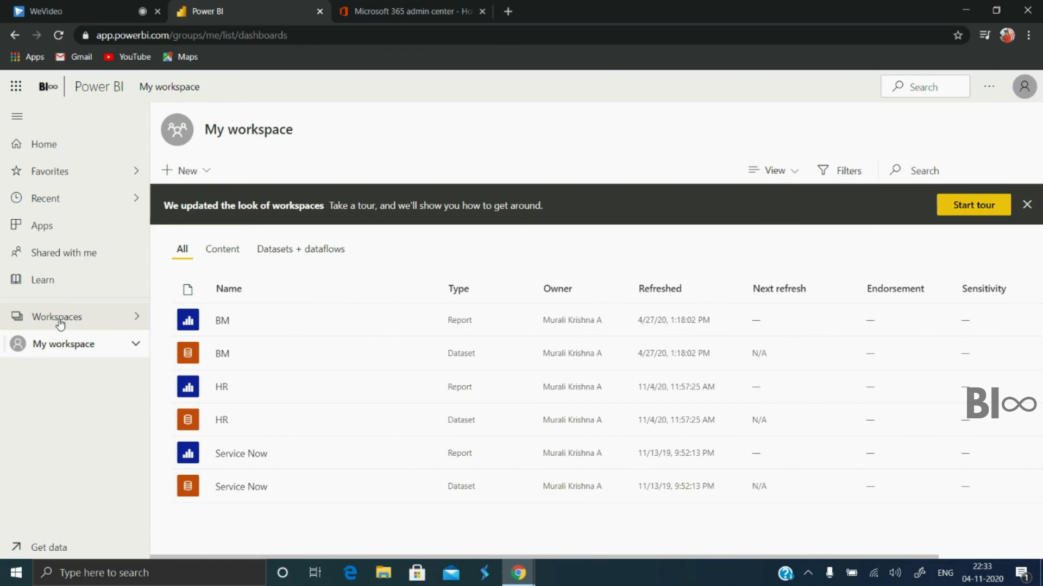
click(58, 319)
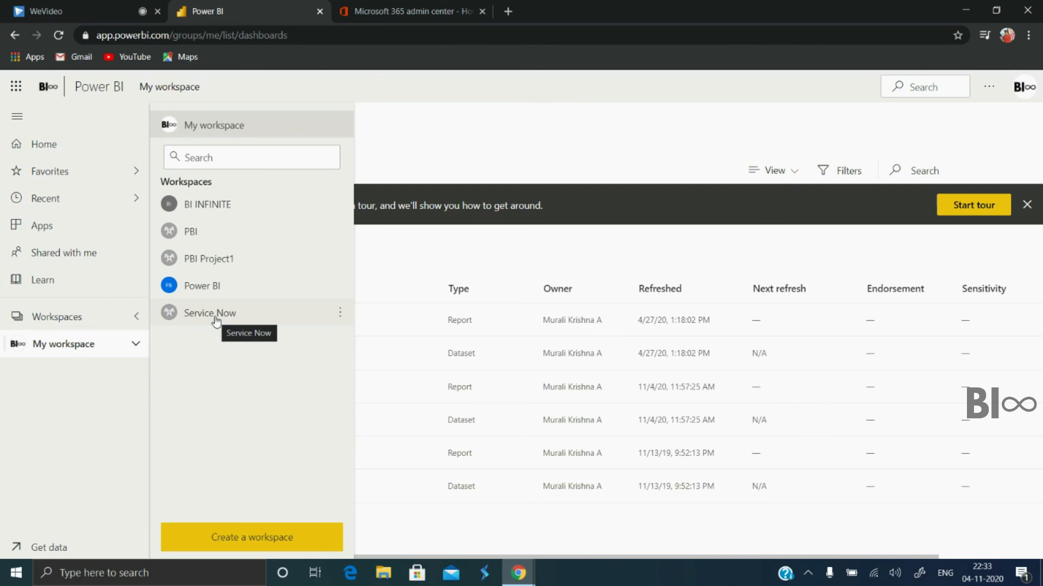
click(216, 315)
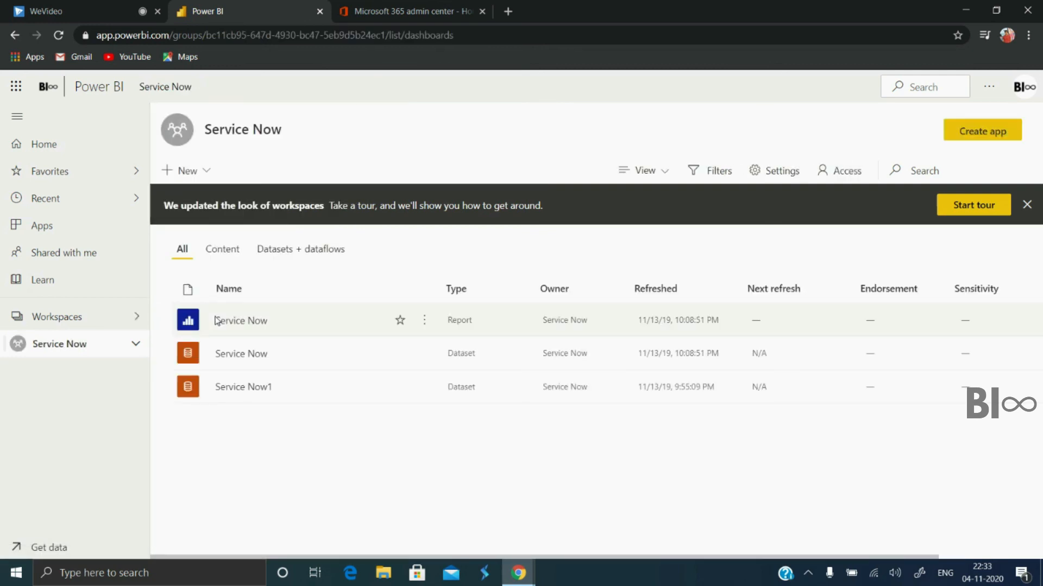
click(1020, 93)
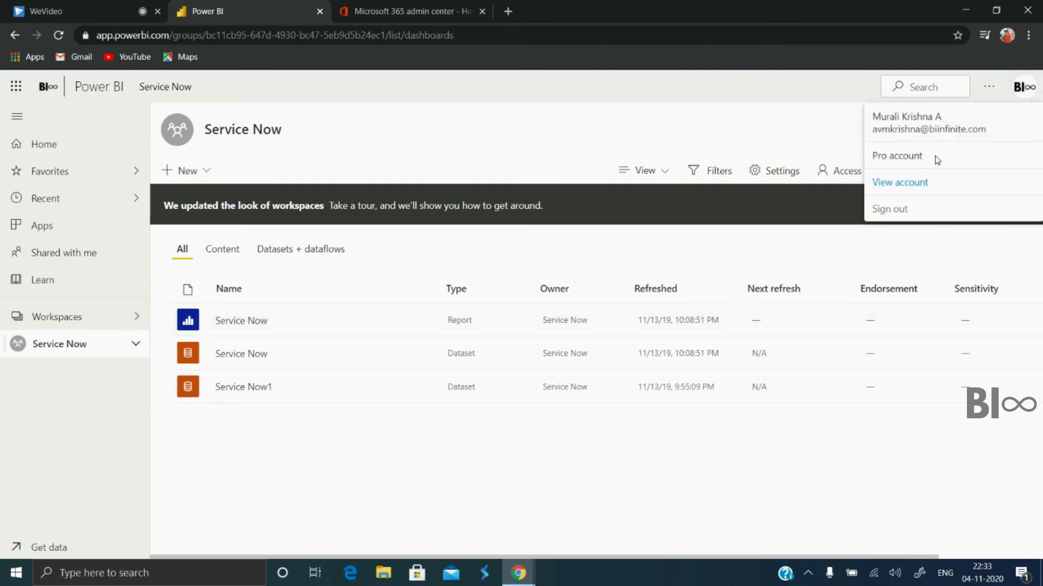